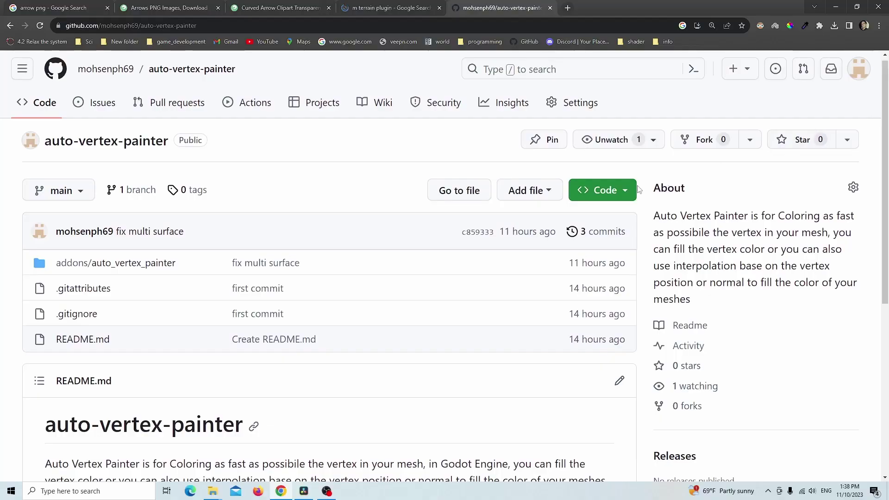
Download the auto-vertex-painter repository as a ZIP archive and open the downloaded file's location.
{"action": "left_click", "coordinate": [602, 190]}
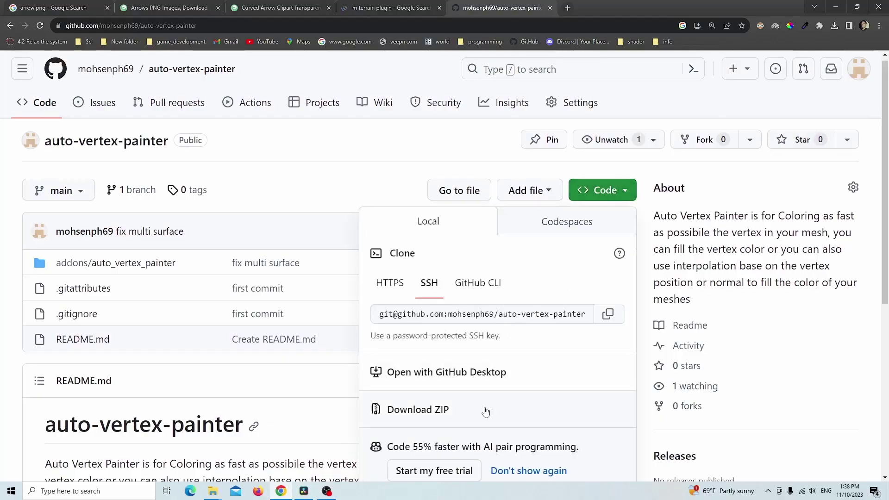
{"action": "scroll", "coordinate": [516, 380], "scroll_direction": "down", "scroll_amount": 2}
{"action": "scroll", "coordinate": [517, 378], "scroll_direction": "up", "scroll_amount": 1}
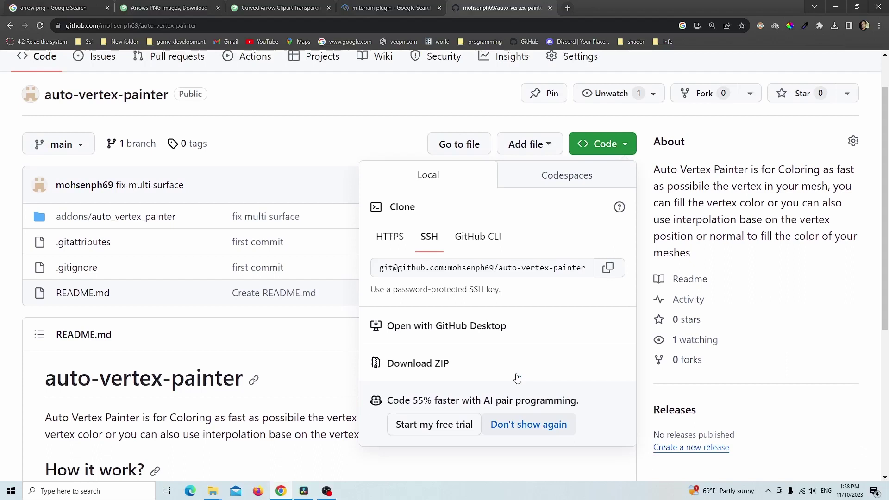
{"action": "left_click", "coordinate": [389, 363]}
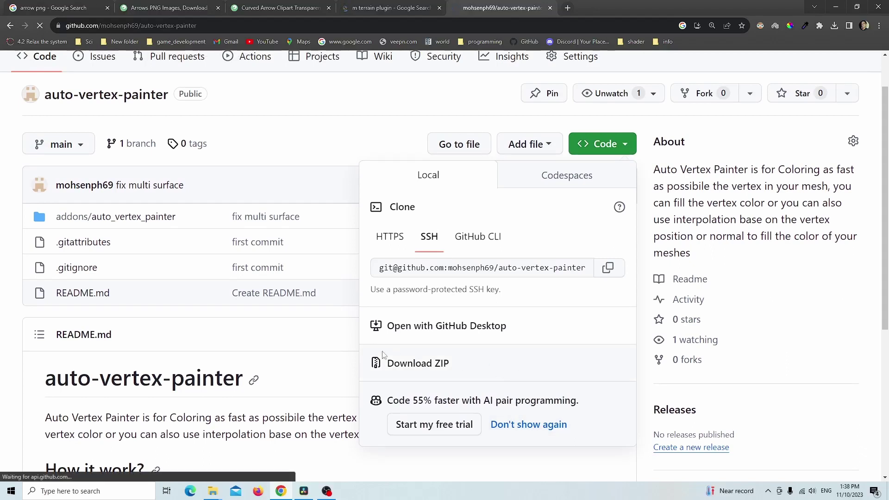
{"action": "left_click", "coordinate": [834, 26]}
{"action": "left_click", "coordinate": [772, 77]}
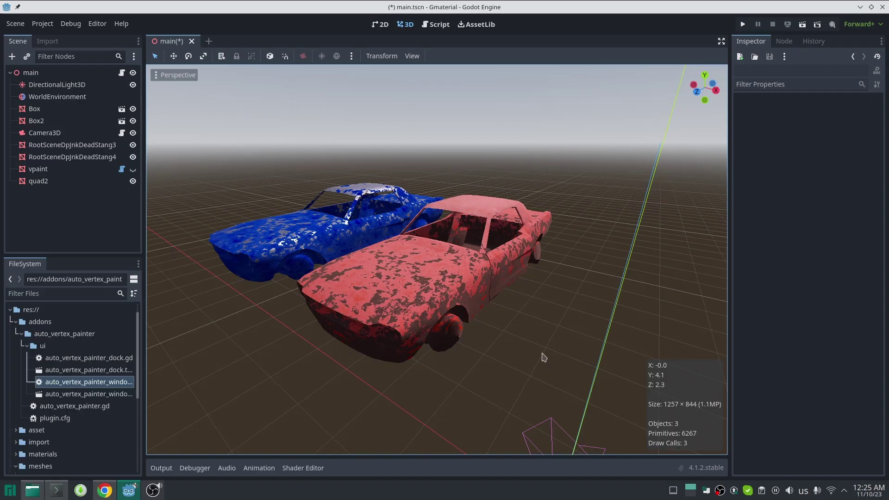
Select the quad2 sphere and give it a new StandardMaterial3D as its geometry Material Override, opened for editing.
{"action": "right_click_drag", "start_coordinate": [544, 358], "coordinate": [544, 358]}
{"action": "scroll", "coordinate": [544, 358], "scroll_direction": "down", "scroll_amount": 2}
{"action": "left_click", "coordinate": [419, 273]}
{"action": "left_click", "coordinate": [833, 182]}
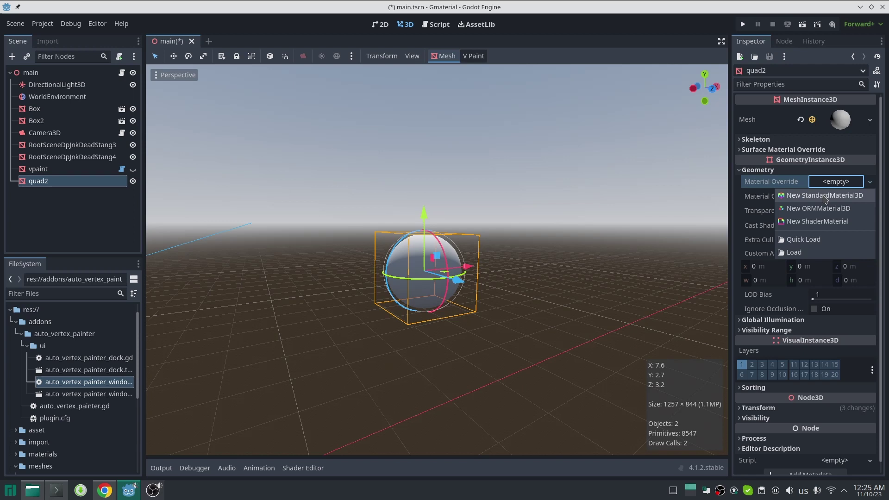
{"action": "left_click", "coordinate": [825, 195]}
{"action": "left_click", "coordinate": [825, 199]}
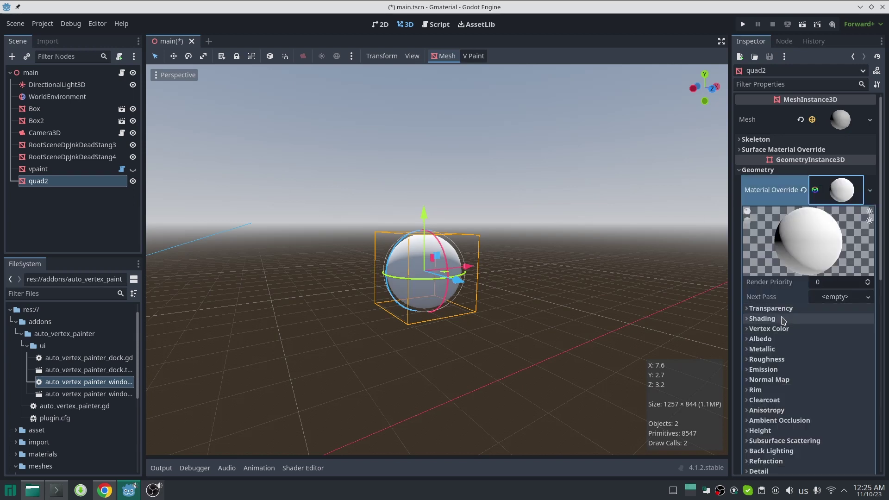
Enable Use as Albedo under Vertex Color in the sphere's override material.
{"action": "left_click", "coordinate": [782, 328]}
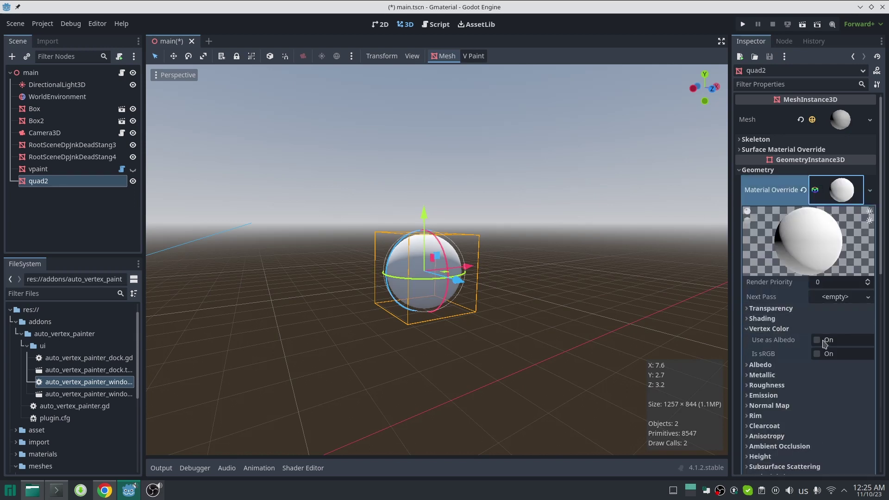
{"action": "left_click", "coordinate": [824, 342]}
{"action": "left_click", "coordinate": [753, 329]}
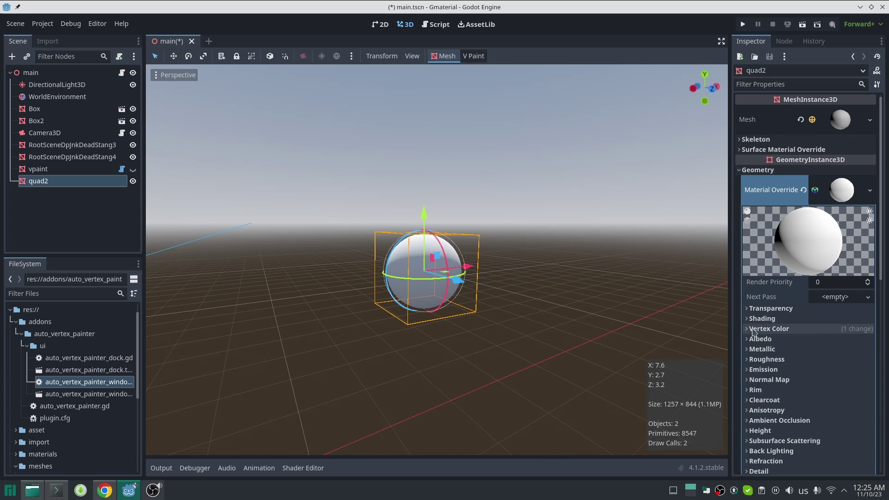
Open the V Paint tool for the sphere, fill its vertices with the dark blue Color A, and review the array types offered.
{"action": "left_click", "coordinate": [500, 293]}
{"action": "middle_click_drag", "start_coordinate": [500, 293], "coordinate": [509, 178]}
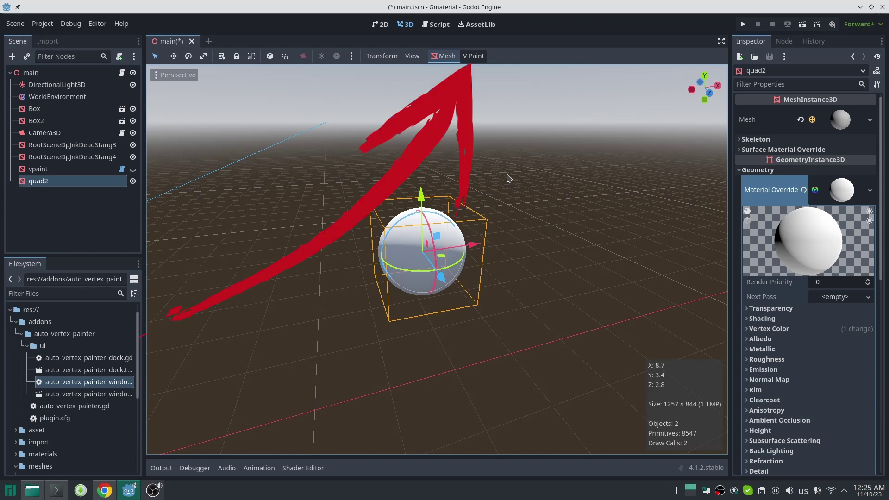
{"action": "left_click", "coordinate": [474, 56]}
{"action": "left_click_drag", "start_coordinate": [473, 142], "coordinate": [186, 138]}
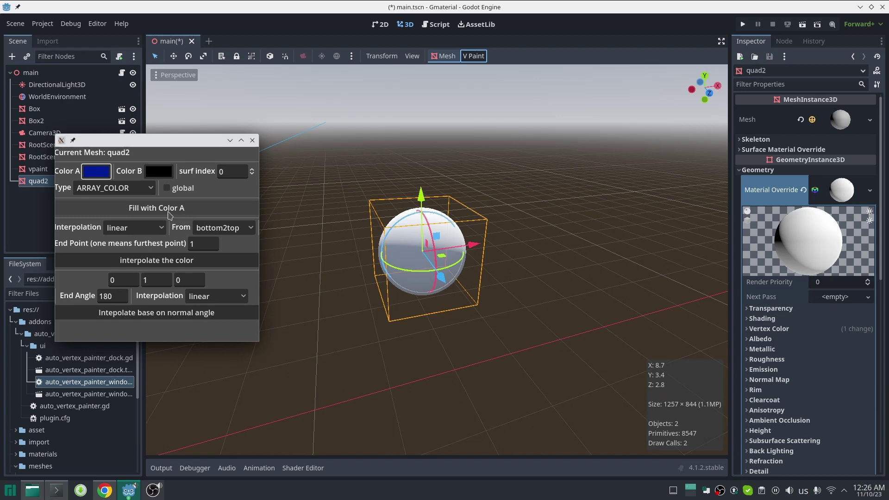
{"action": "left_click", "coordinate": [169, 214]}
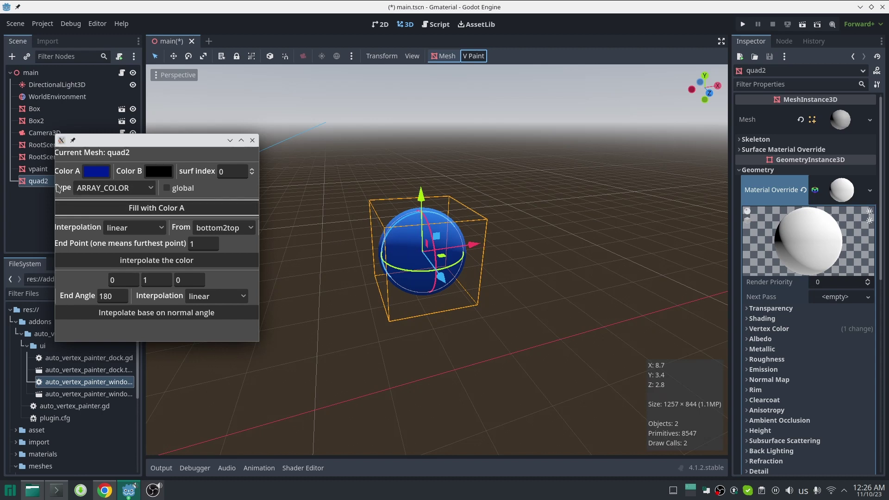
{"action": "left_click", "coordinate": [111, 188]}
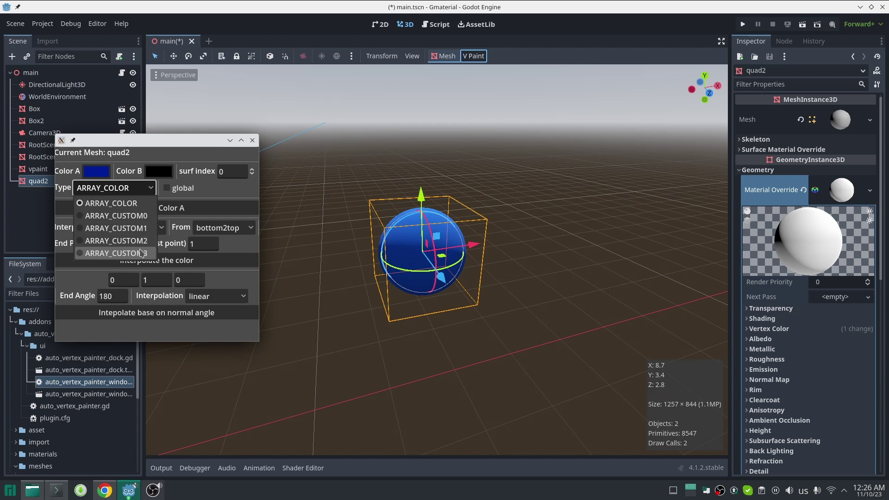
{"action": "left_click", "coordinate": [194, 208]}
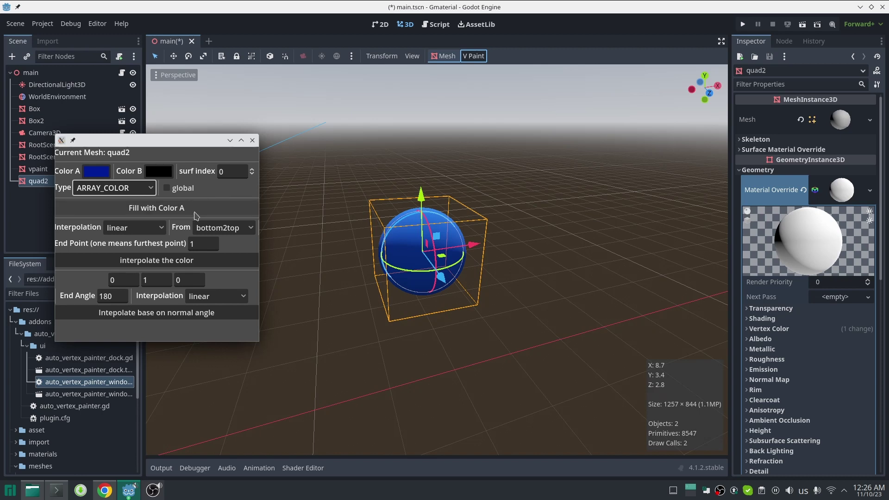
Set the vertex painter's Color A to white and check the Color B swatch.
{"action": "left_click", "coordinate": [96, 171]}
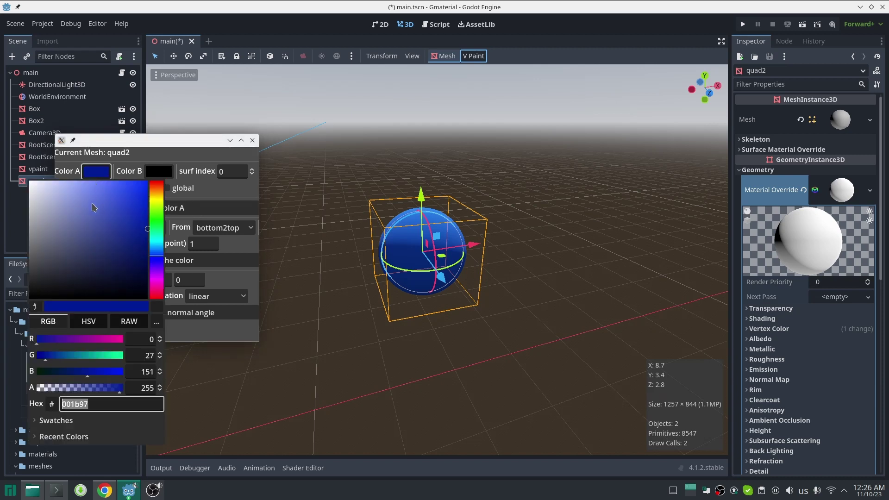
{"action": "left_click_drag", "start_coordinate": [95, 207], "coordinate": [4, 172]}
{"action": "left_click", "coordinate": [138, 163]}
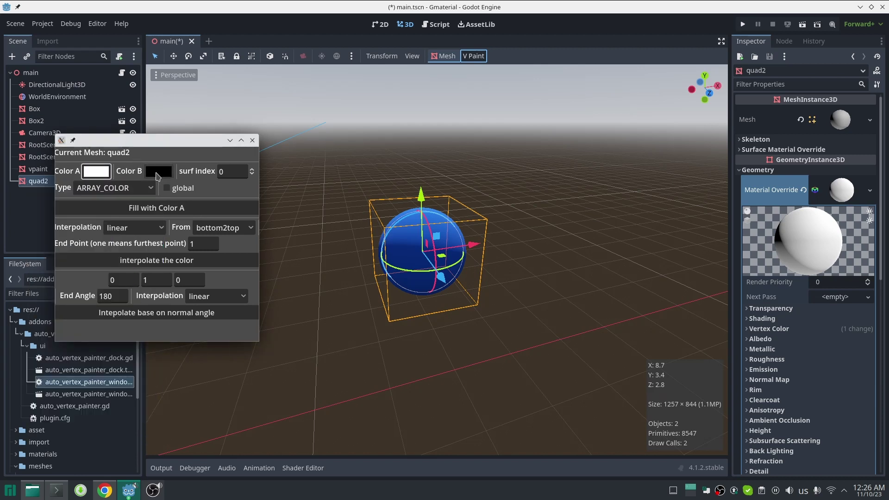
{"action": "left_click", "coordinate": [159, 172]}
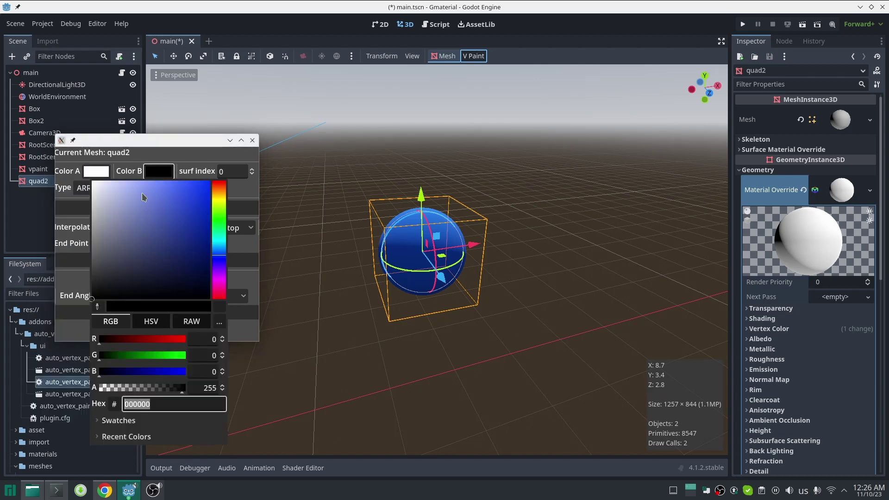
{"action": "left_click", "coordinate": [249, 250]}
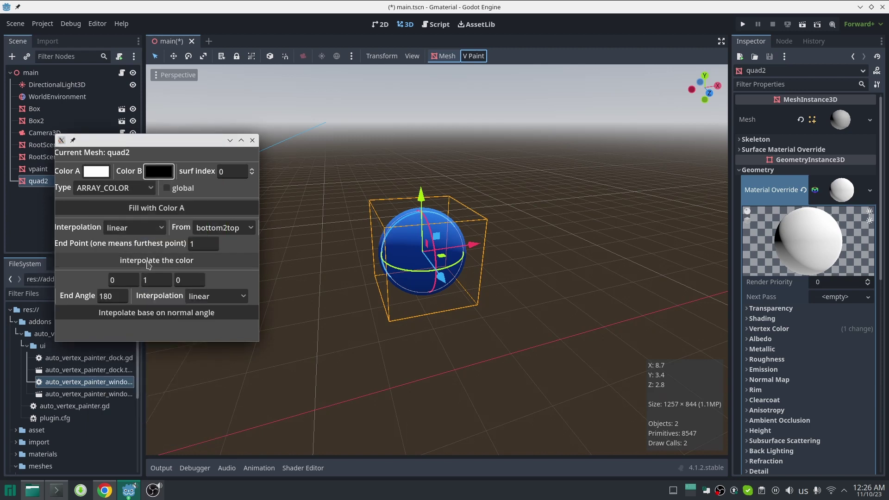
Interpolate the sphere's vertex colors from Color A to Color B with linear interpolation, bottom2top.
{"action": "left_click", "coordinate": [126, 231]}
{"action": "left_click", "coordinate": [125, 243]}
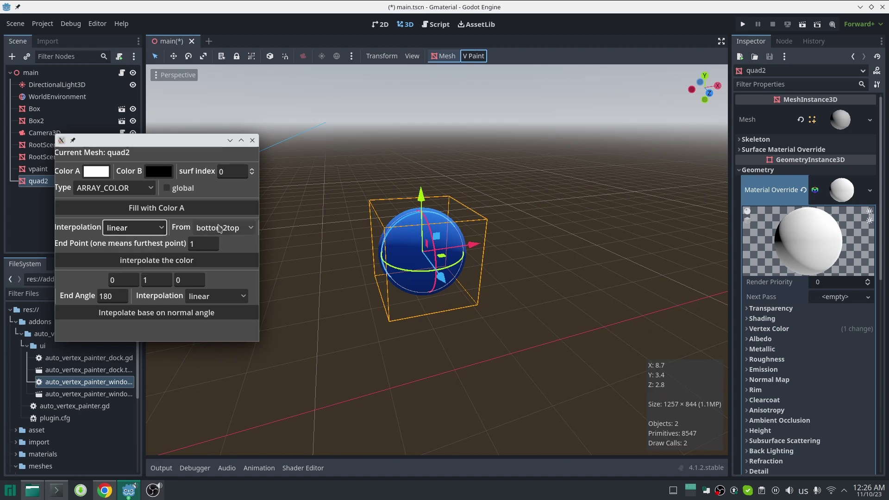
{"action": "left_click", "coordinate": [208, 230]}
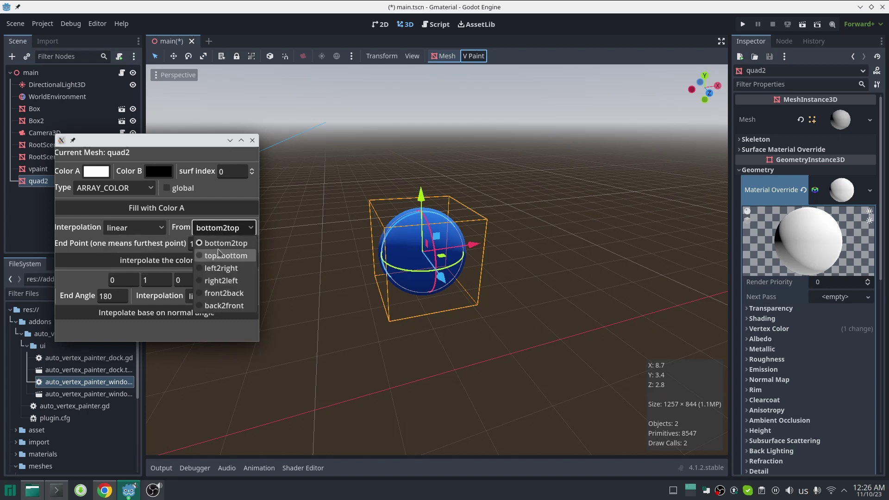
{"action": "left_click", "coordinate": [218, 243]}
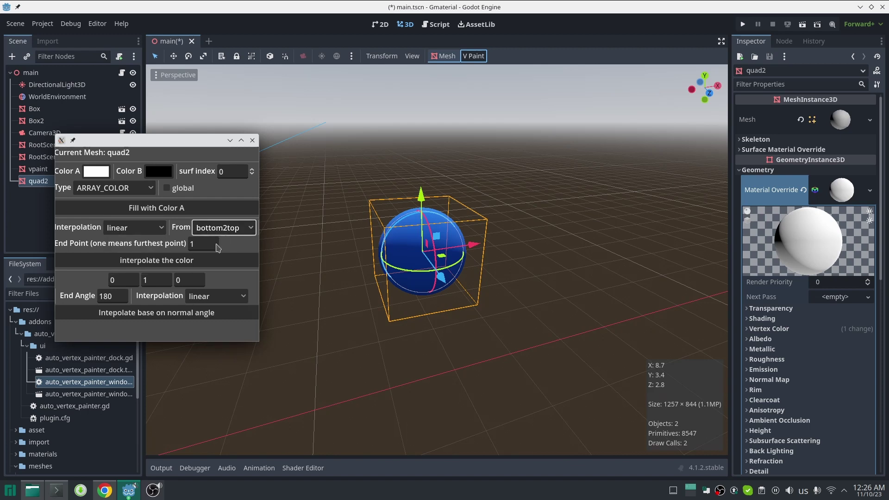
{"action": "left_click", "coordinate": [193, 262]}
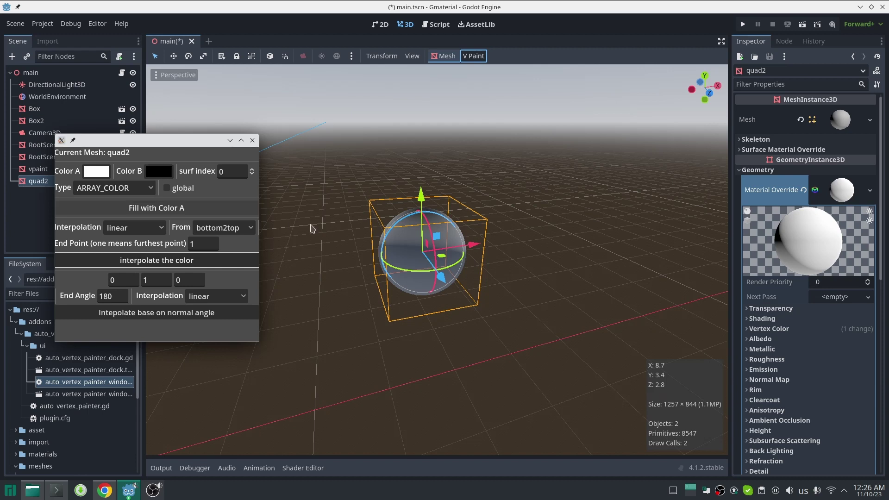
Set the interpolation End Point to 0.5 and reapply the color gradient to the sphere.
{"action": "middle_click_drag", "start_coordinate": [332, 231], "coordinate": [332, 254]}
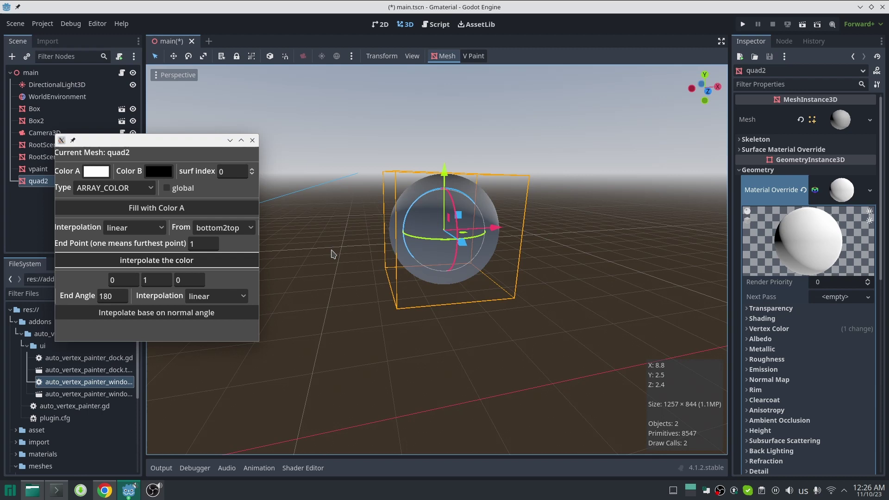
{"action": "left_click", "coordinate": [193, 244]}
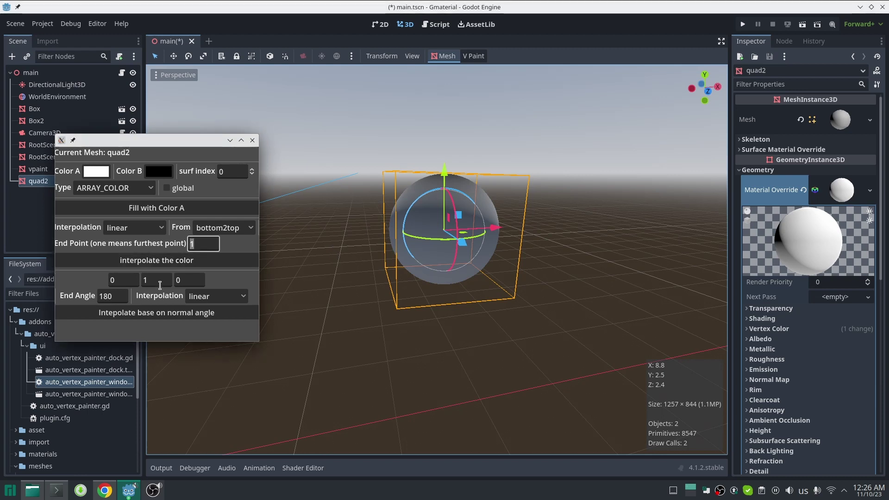
{"action": "key", "text": "Delete"}
{"action": "type", "text": "0.5"}
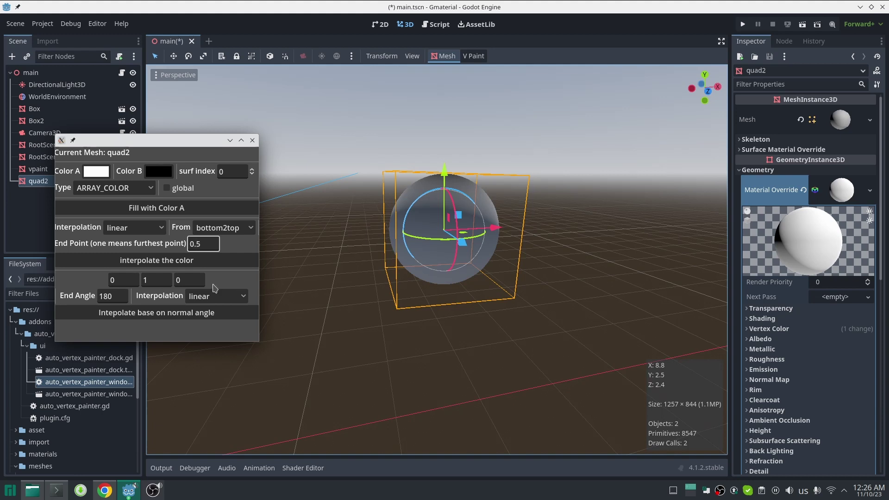
{"action": "left_click", "coordinate": [238, 262]}
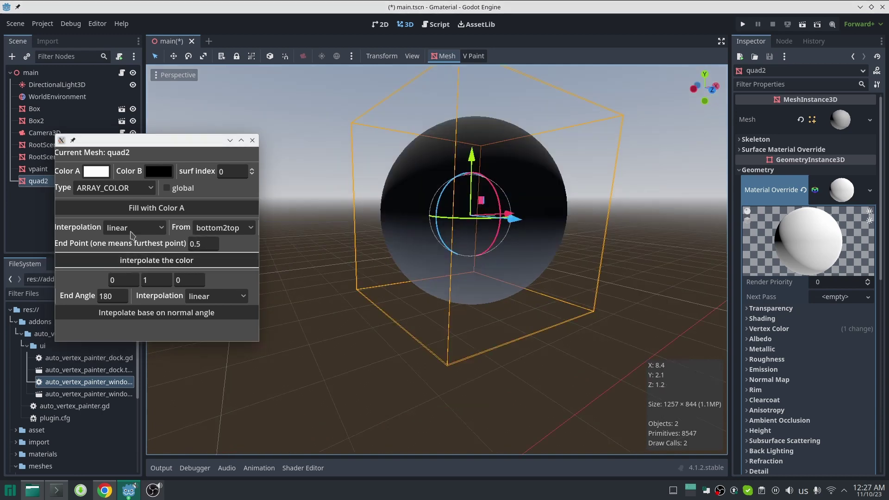
Switch the position-based interpolation to smoothstep and apply it to the sphere.
{"action": "left_click", "coordinate": [119, 232]}
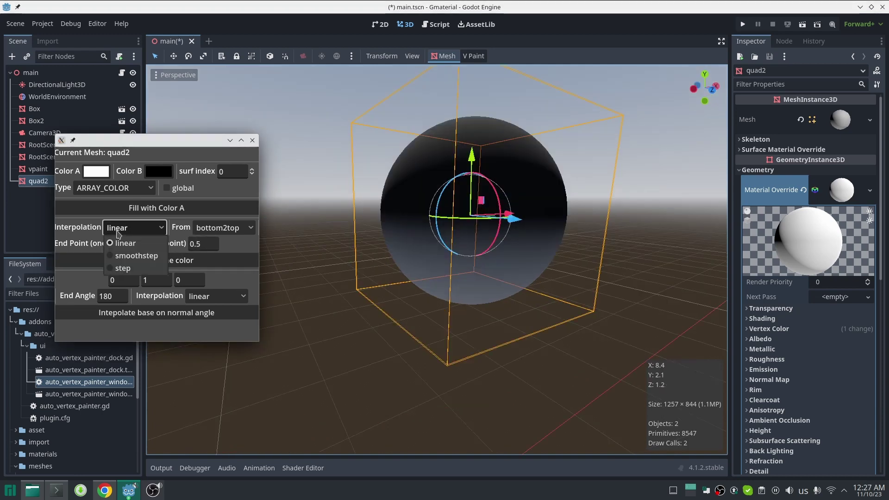
{"action": "left_click", "coordinate": [134, 256]}
{"action": "left_click", "coordinate": [250, 262]}
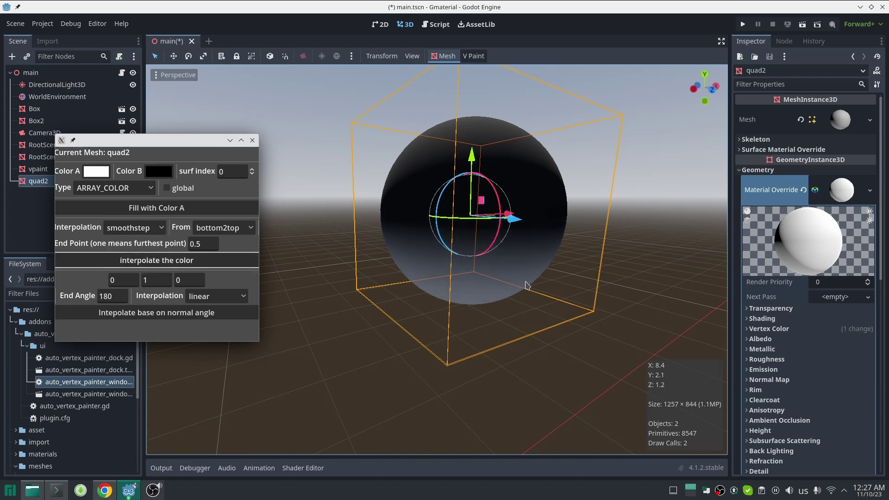
Apply step interpolation to the sphere's vertex colors with an End Point of 0.9.
{"action": "left_click", "coordinate": [125, 229]}
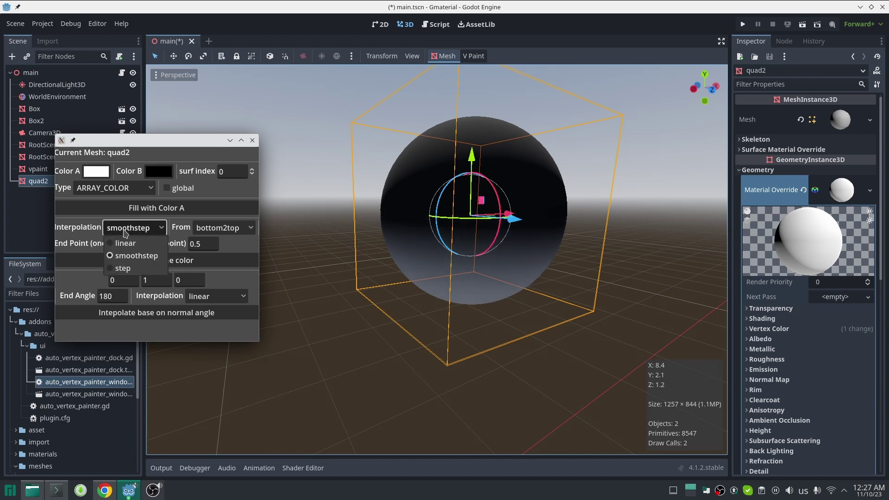
{"action": "left_click", "coordinate": [122, 268]}
{"action": "left_click", "coordinate": [230, 267]}
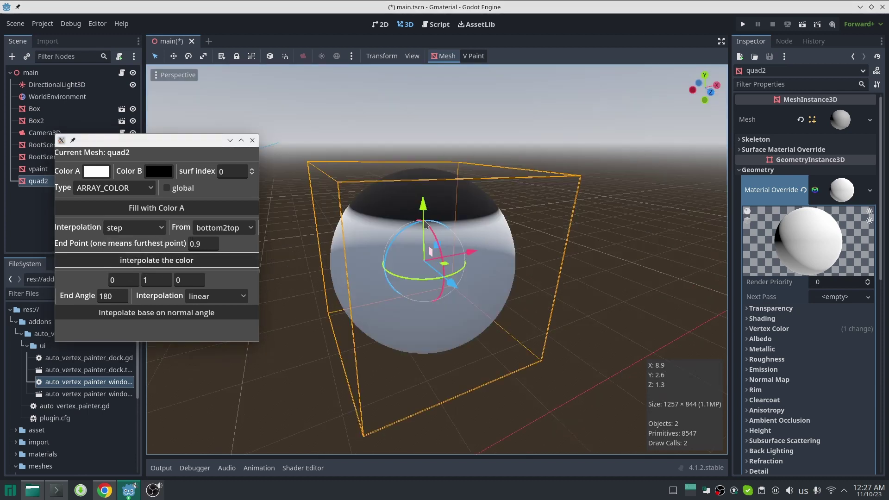
{"action": "left_click", "coordinate": [136, 233]}
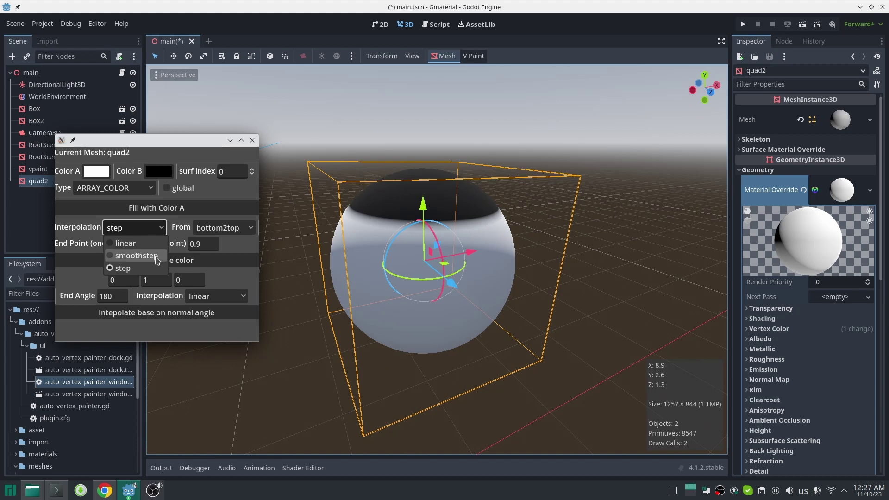
{"action": "left_click", "coordinate": [234, 252]}
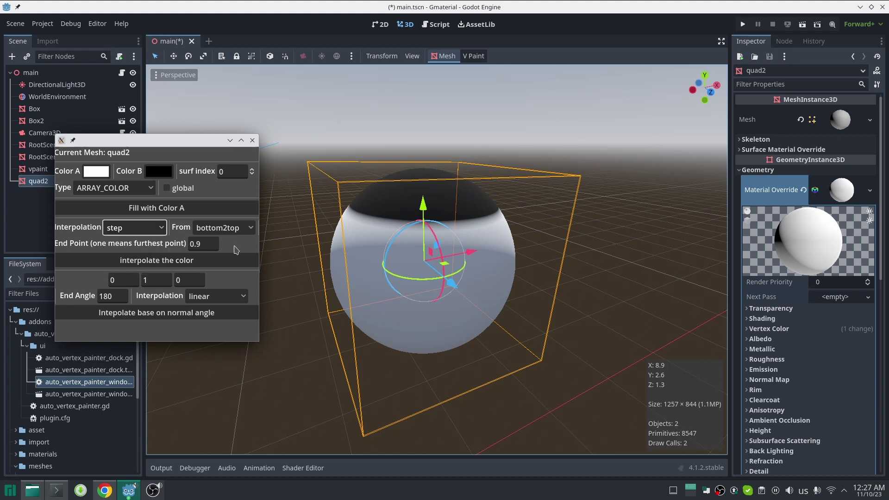
{"action": "key", "text": "w"}
{"action": "mouse_move", "coordinate": [344, 243]}
{"action": "right_mouse_down"}
{"action": "mouse_move", "coordinate": [412, 226]}
{"action": "mouse_move", "coordinate": [362, 236]}
{"action": "right_mouse_up"}
{"action": "key", "text": "s"}
{"action": "key", "text": "f"}
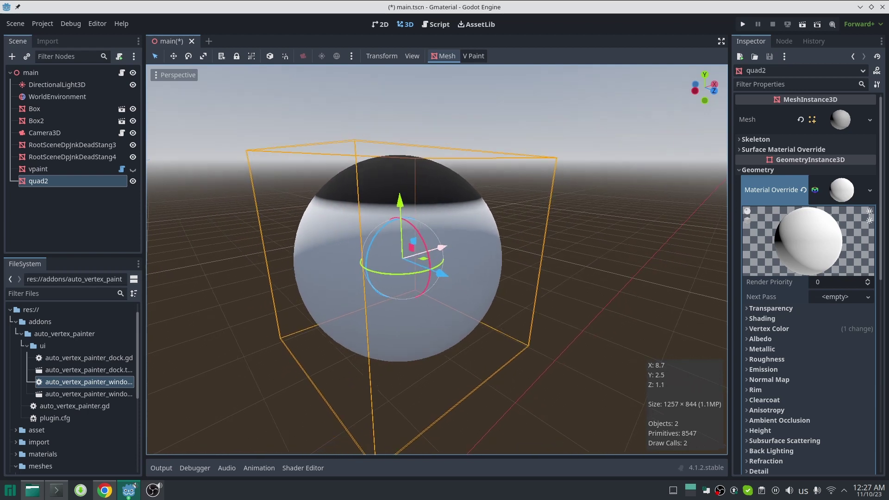
Reopen the V Paint window, set the interpolation direction to left2right, and apply it to the sphere's vertex colors.
{"action": "left_click", "coordinate": [473, 56]}
{"action": "left_click", "coordinate": [209, 243]}
{"action": "left_click", "coordinate": [223, 284]}
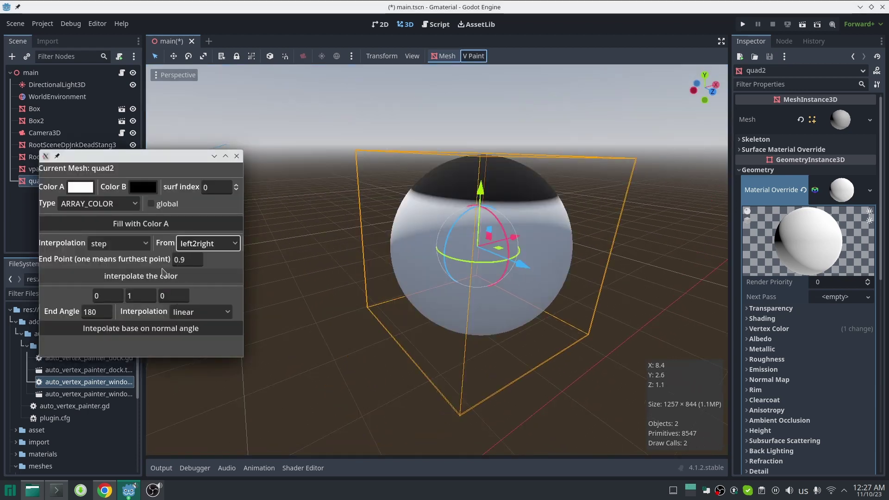
{"action": "left_click", "coordinate": [155, 277]}
{"action": "right_click_drag", "start_coordinate": [352, 260], "coordinate": [330, 234]}
{"action": "key", "text": "s"}
{"action": "key", "text": "w"}
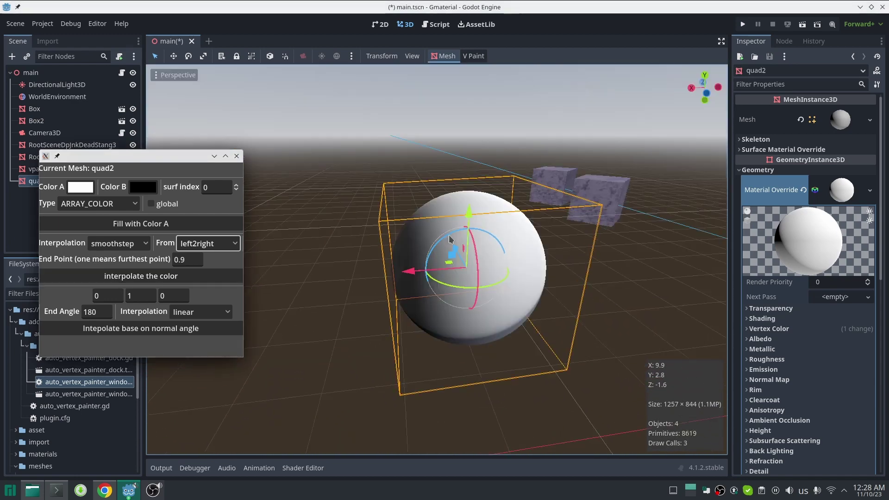
{"action": "mouse_move", "coordinate": [463, 233]}
{"action": "left_mouse_down"}
{"action": "mouse_move", "coordinate": [509, 261]}
{"action": "mouse_move", "coordinate": [496, 264]}
{"action": "left_mouse_up"}
{"action": "left_click", "coordinate": [280, 248]}
{"action": "left_click", "coordinate": [431, 280]}
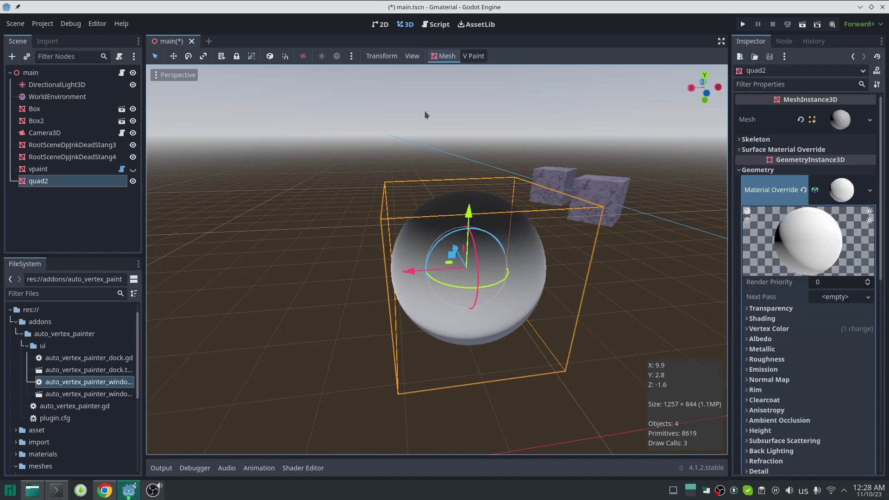
Reopen the V Paint window, enable the global option, and reapply the left2right smoothstep color interpolation to the sphere.
{"action": "left_click", "coordinate": [474, 56]}
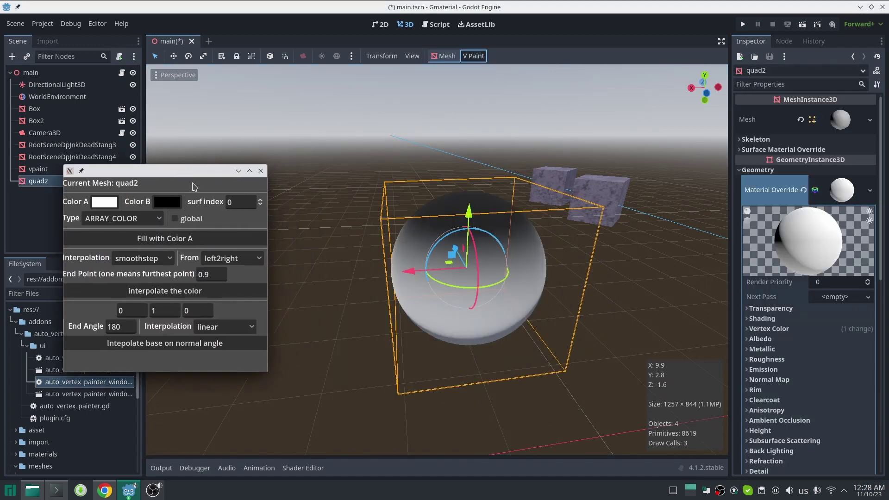
{"action": "left_click", "coordinate": [193, 292]}
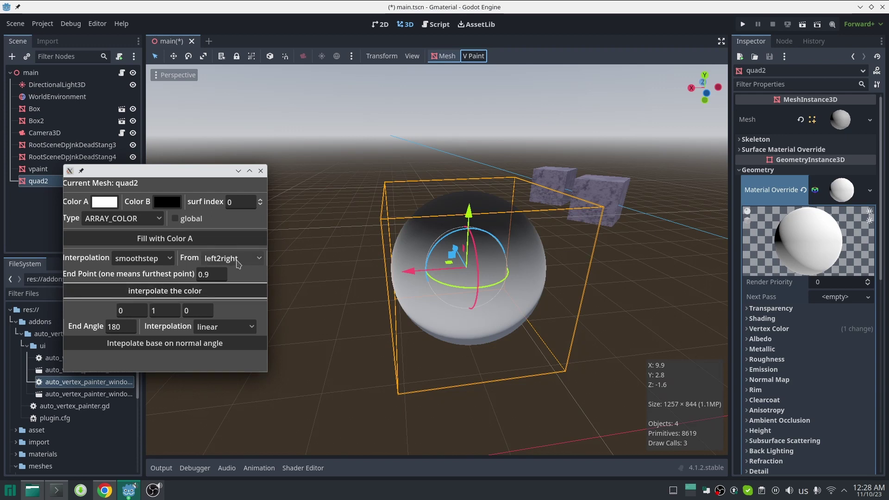
{"action": "left_click", "coordinate": [180, 218]}
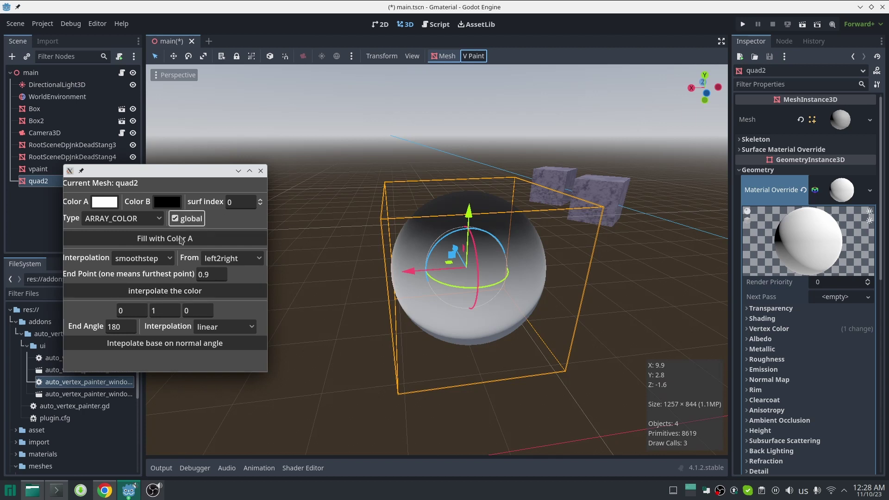
{"action": "left_click", "coordinate": [199, 291]}
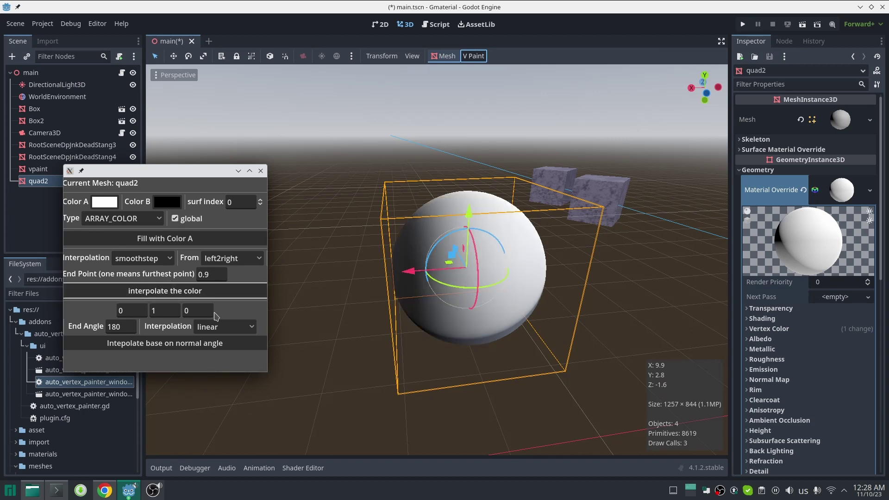
Set the End Angle to 90 and apply linear interpolation based on normal angle to the sphere's vertex colors.
{"action": "left_click_drag", "start_coordinate": [175, 313], "coordinate": [145, 312]}
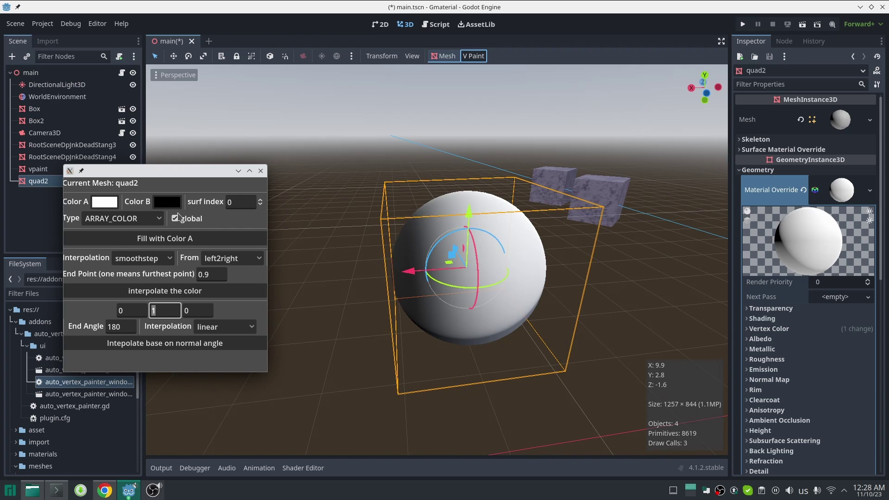
{"action": "left_click_drag", "start_coordinate": [123, 327], "coordinate": [96, 326]}
{"action": "type", "text": "90"}
{"action": "left_click", "coordinate": [141, 343]}
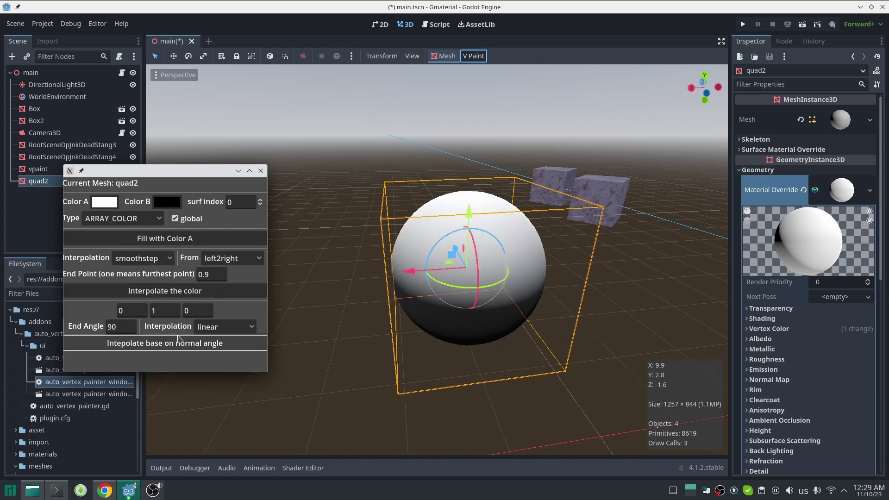
{"action": "middle_click_drag", "start_coordinate": [467, 217], "coordinate": [471, 169]}
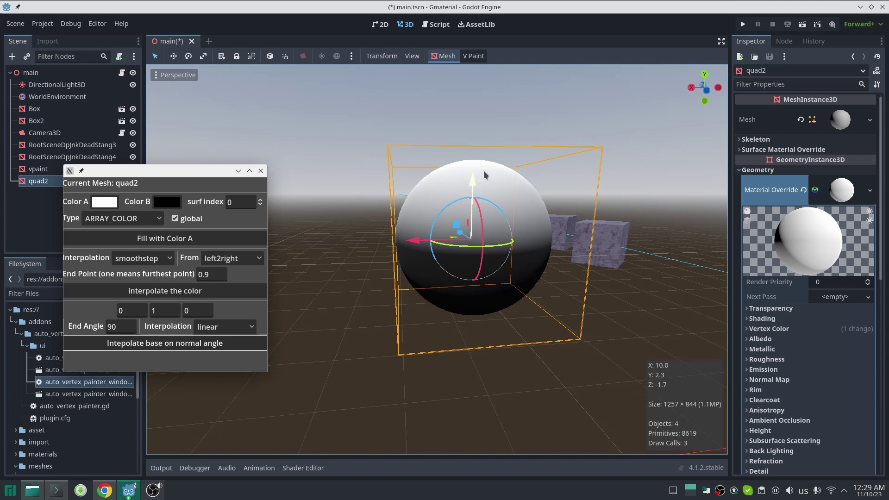
{"action": "middle_click_drag", "start_coordinate": [491, 228], "coordinate": [479, 240]}
Reopen the V Paint window for the sphere, switch the normal-angle interpolation to step, and apply it.
{"action": "left_click", "coordinate": [591, 252]}
{"action": "left_click", "coordinate": [462, 224]}
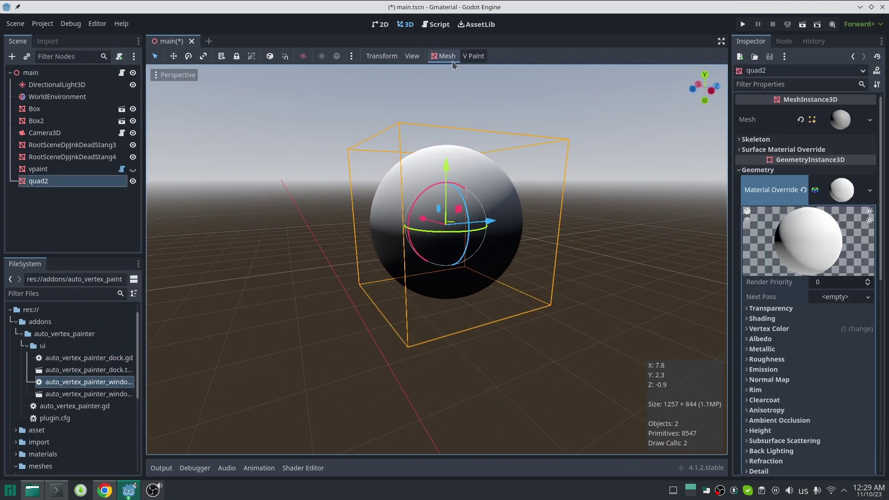
{"action": "left_click", "coordinate": [473, 56]}
{"action": "left_click_drag", "start_coordinate": [418, 143], "coordinate": [163, 137]}
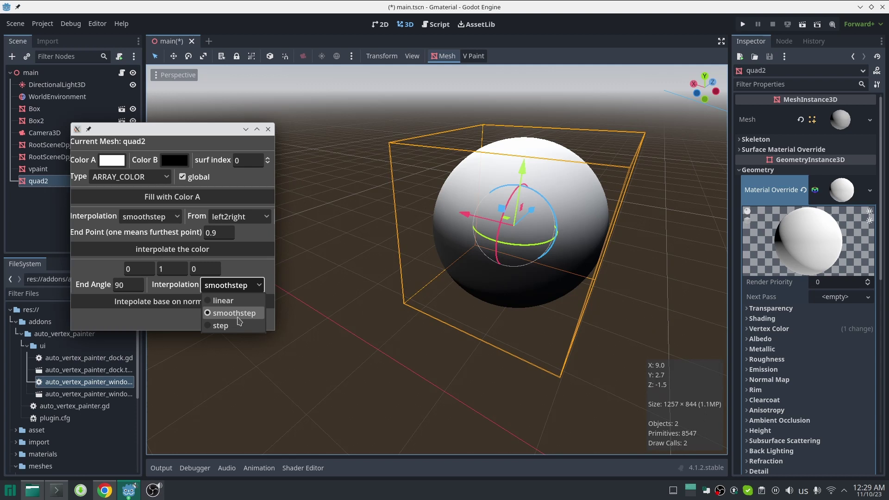
{"action": "left_click", "coordinate": [221, 325]}
{"action": "left_click", "coordinate": [153, 302]}
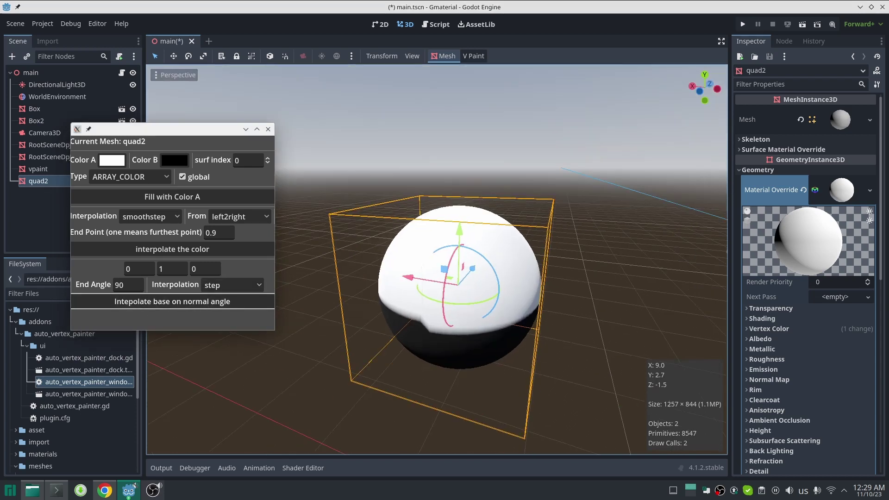
{"action": "middle_click_drag", "start_coordinate": [467, 172], "coordinate": [468, 148]}
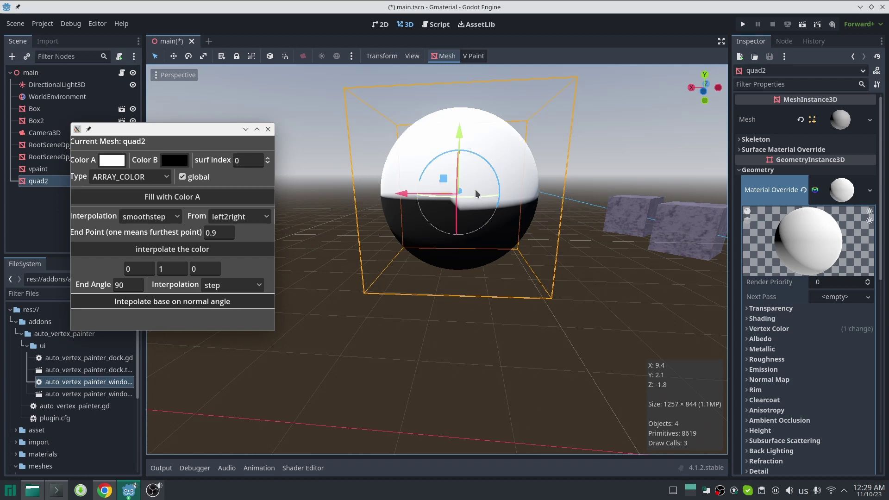
Set the End Angle to 180 and reapply the step interpolation based on normal angle to the sphere.
{"action": "left_click", "coordinate": [120, 284]}
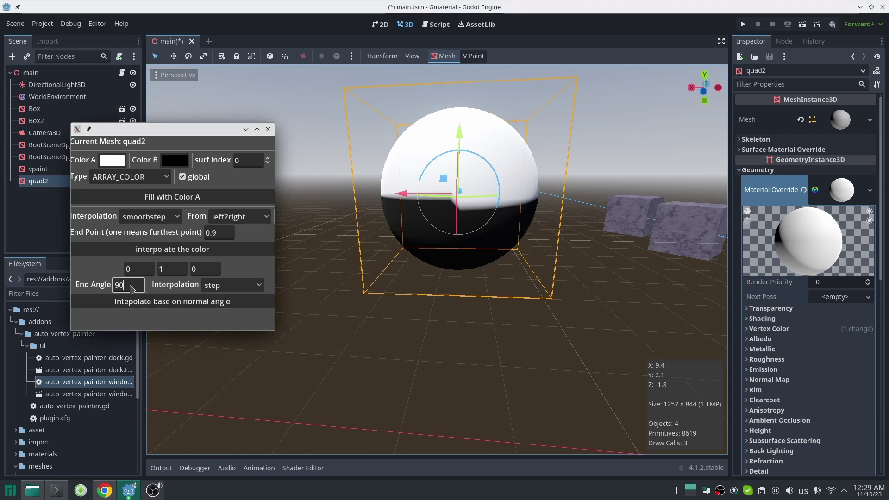
{"action": "key", "text": "ctrl+a"}
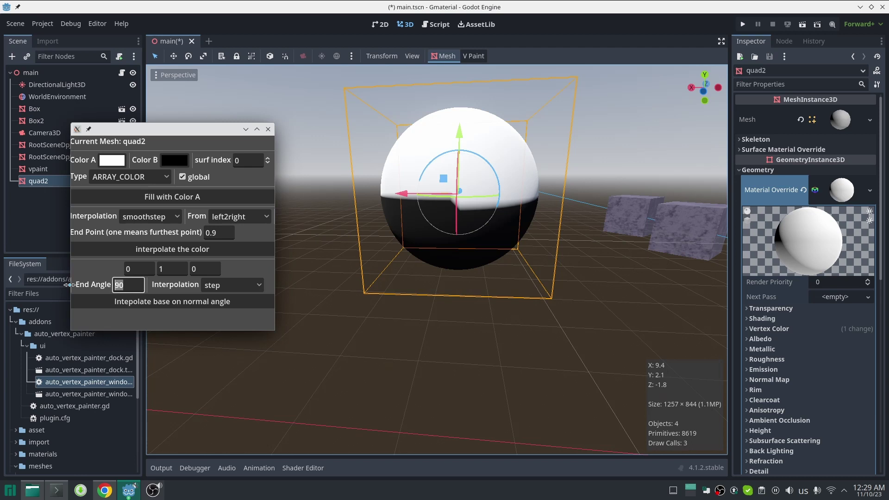
{"action": "type", "text": "180"}
{"action": "left_click", "coordinate": [167, 302]}
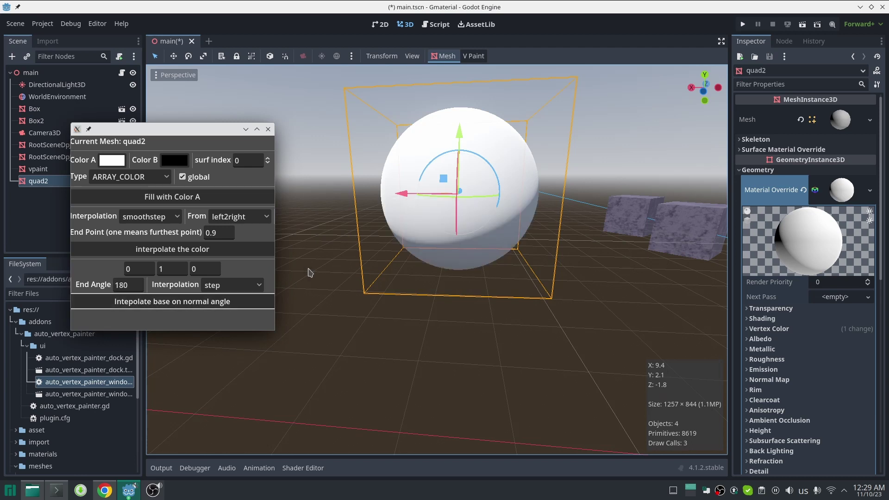
Switch the normal-angle interpolation to linear, apply it to the sphere, and leave the V Paint window.
{"action": "left_click", "coordinate": [214, 285]}
{"action": "left_click", "coordinate": [228, 300]}
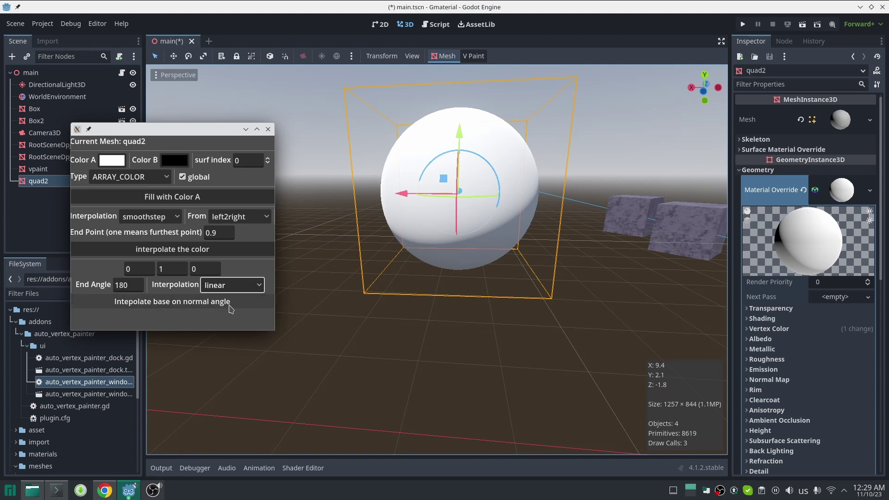
{"action": "left_click", "coordinate": [228, 304]}
{"action": "left_click", "coordinate": [359, 240]}
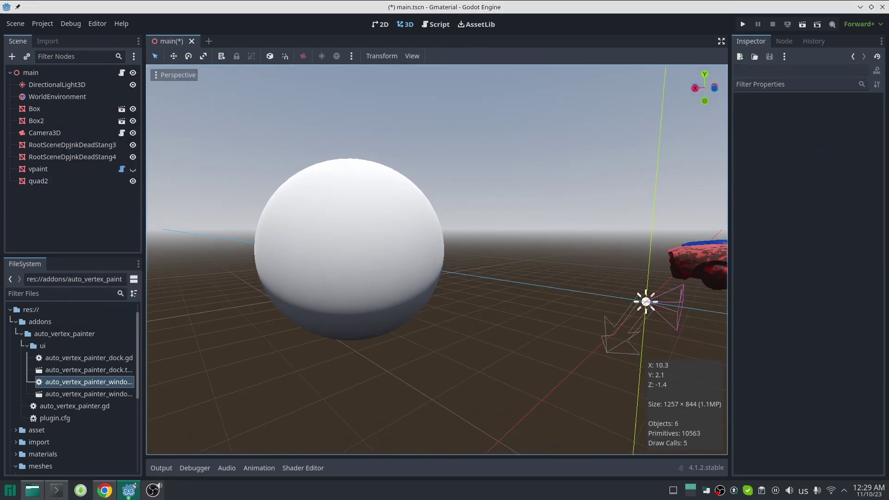